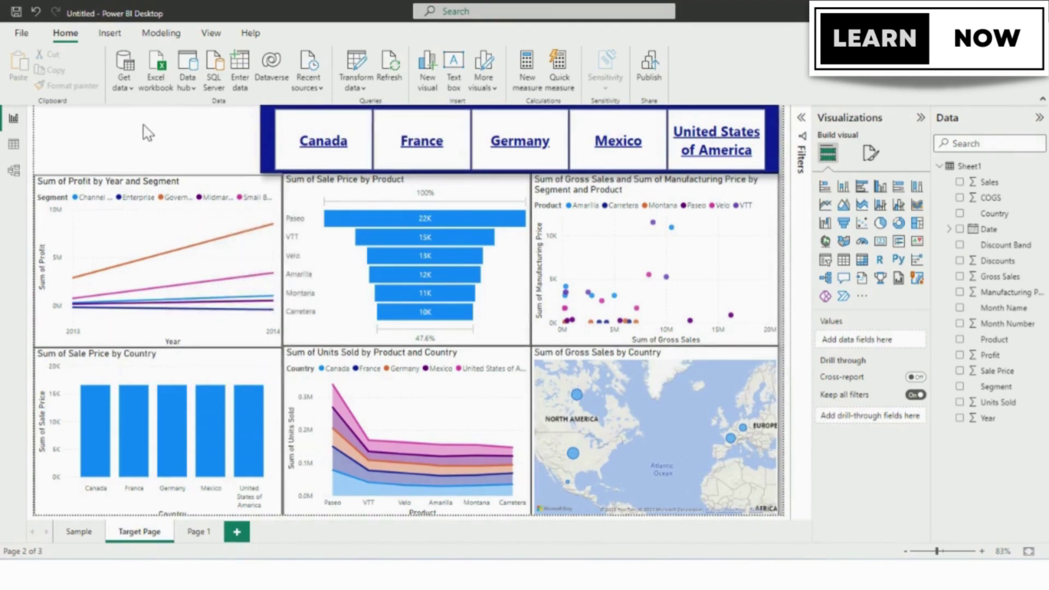
Insert two Bookmark buttons and move the second one to the right of the first.
left_click(108, 33)
left_click(457, 94)
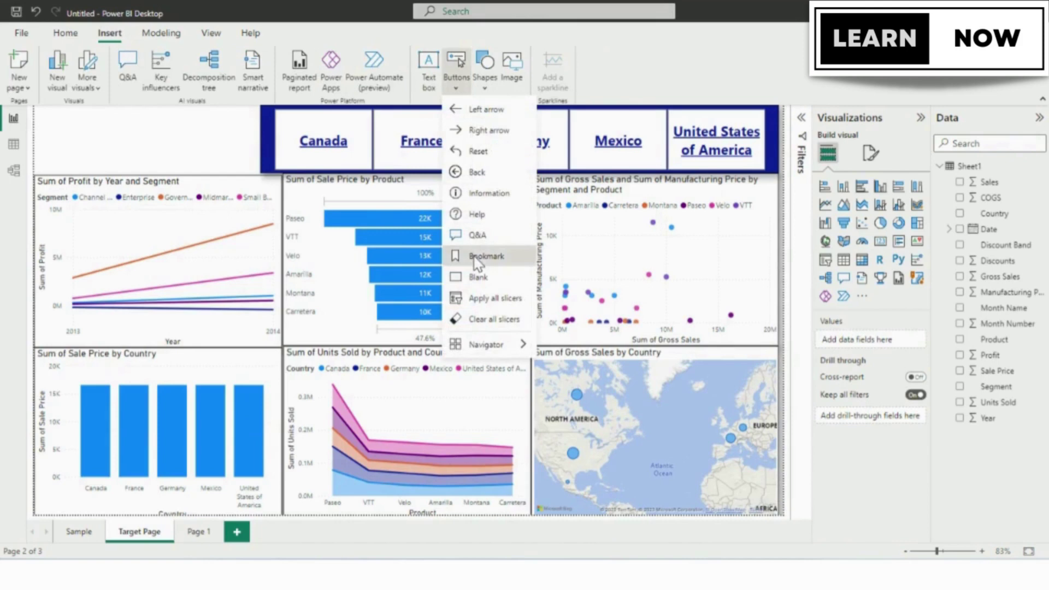
left_click(476, 256)
left_click(455, 85)
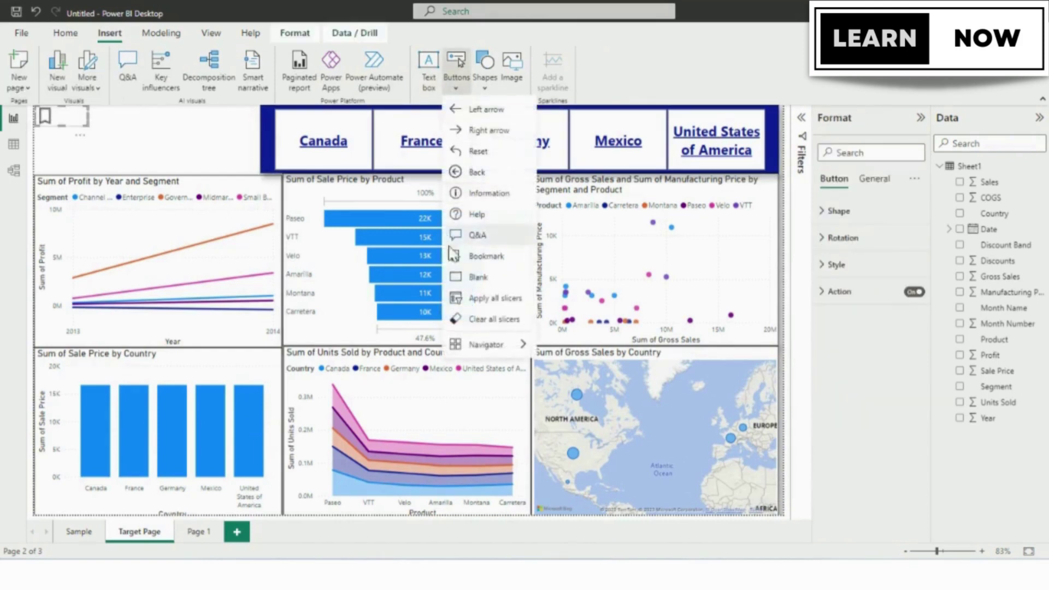
left_click(478, 261)
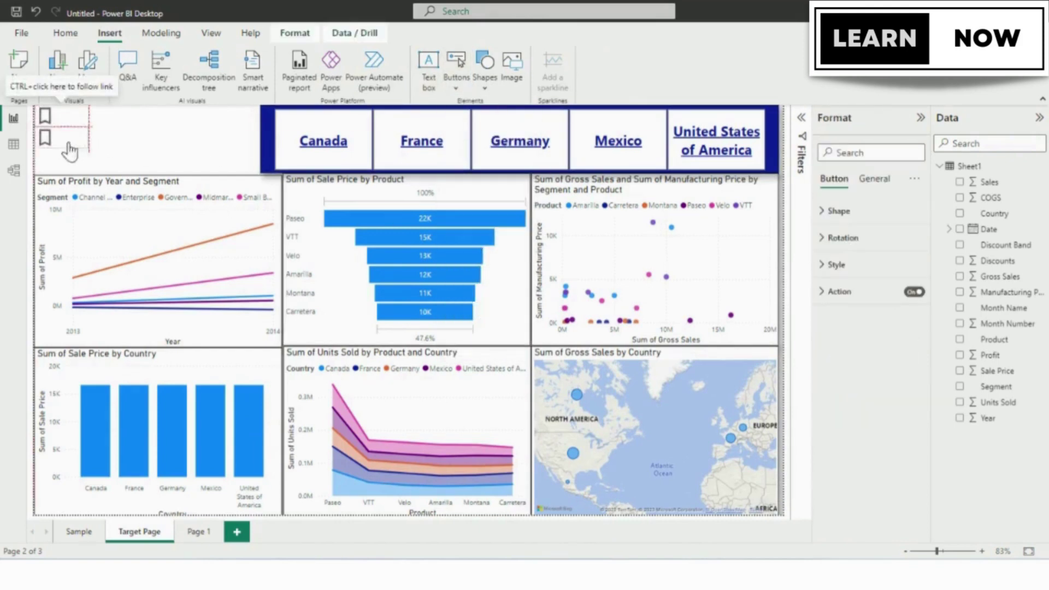
left_click_drag(77, 143, 177, 139)
Select the first bookmark button and expand its Action settings.
left_click(50, 137)
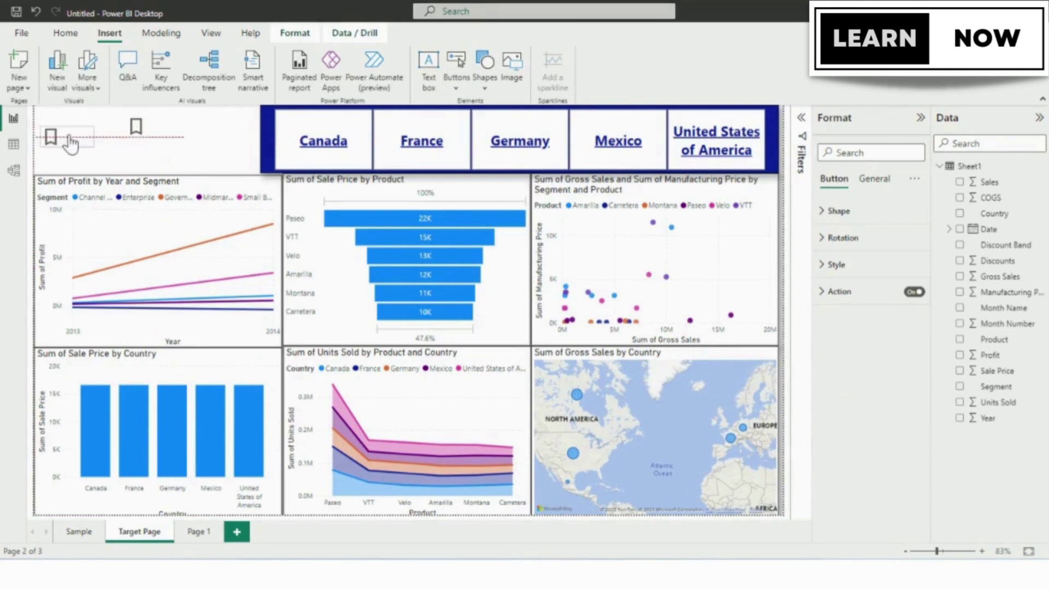
left_click(822, 294)
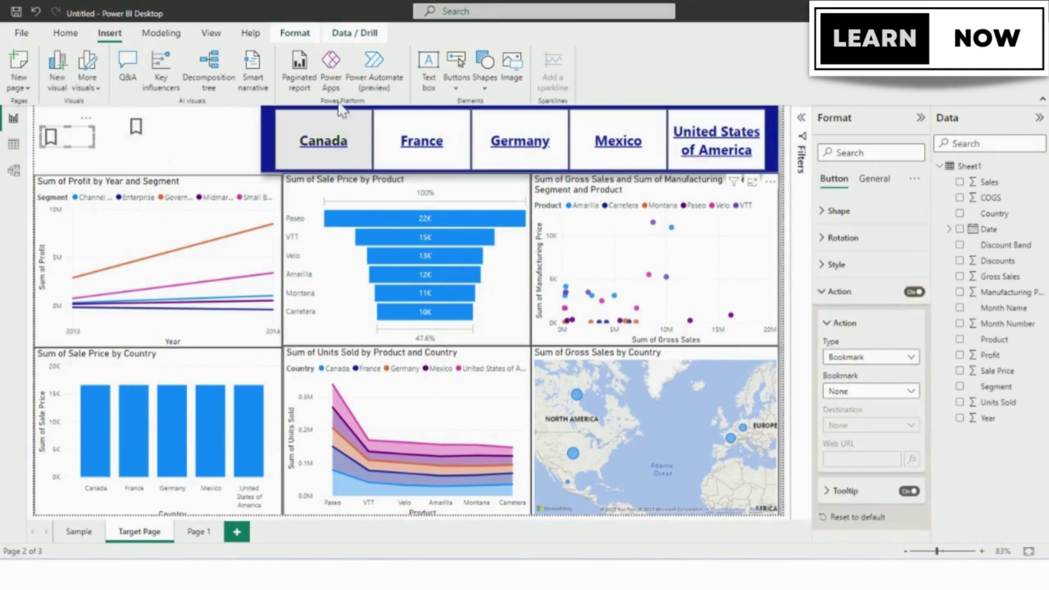
left_click(212, 36)
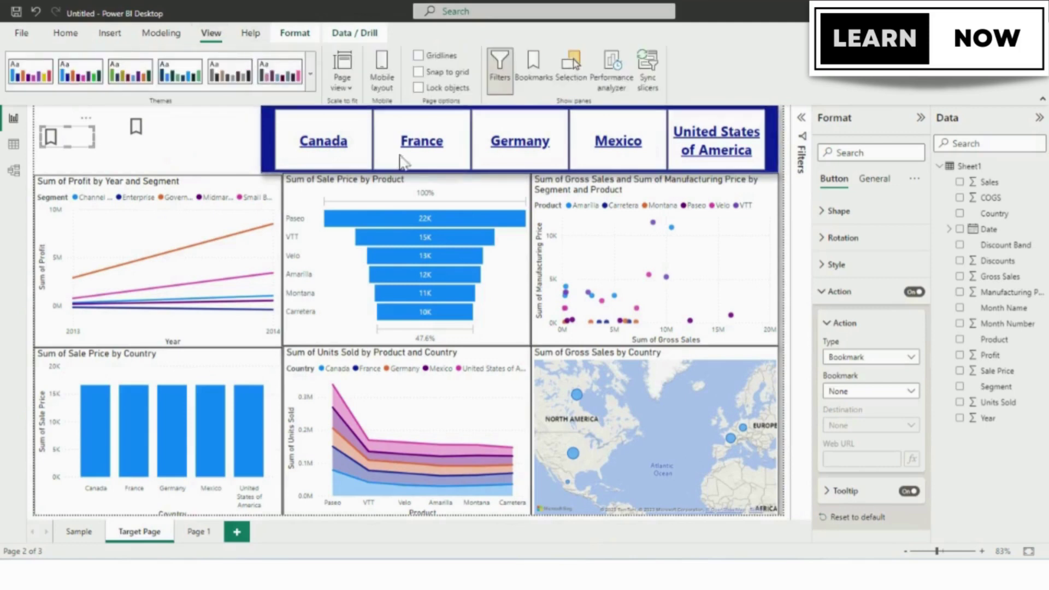
Open the Bookmarks pane, add Bookmark 1 and Bookmark 2, and apply Bookmark 2.
left_click(533, 73)
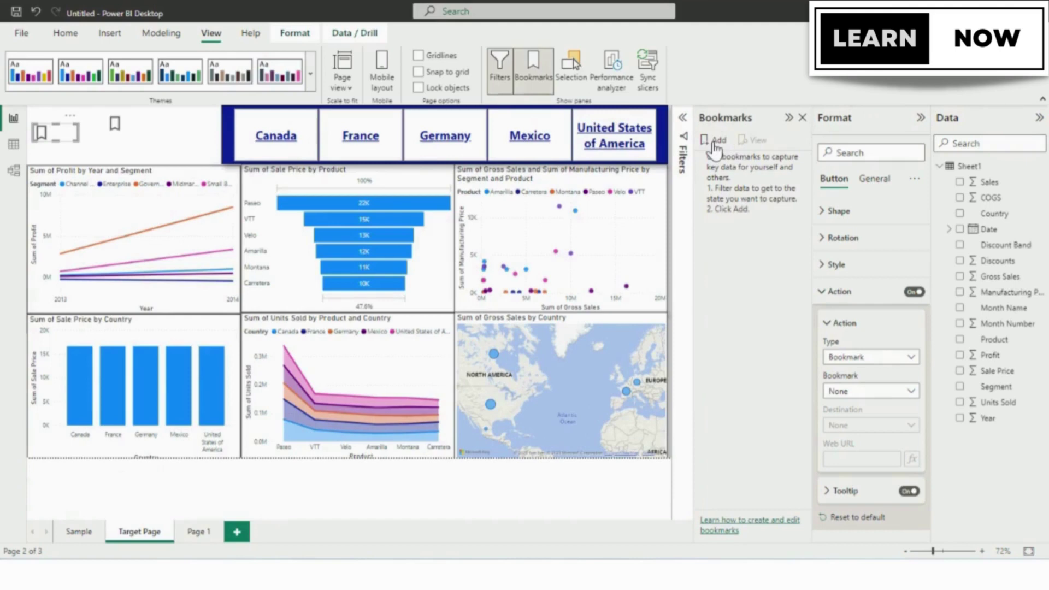
left_click(715, 143)
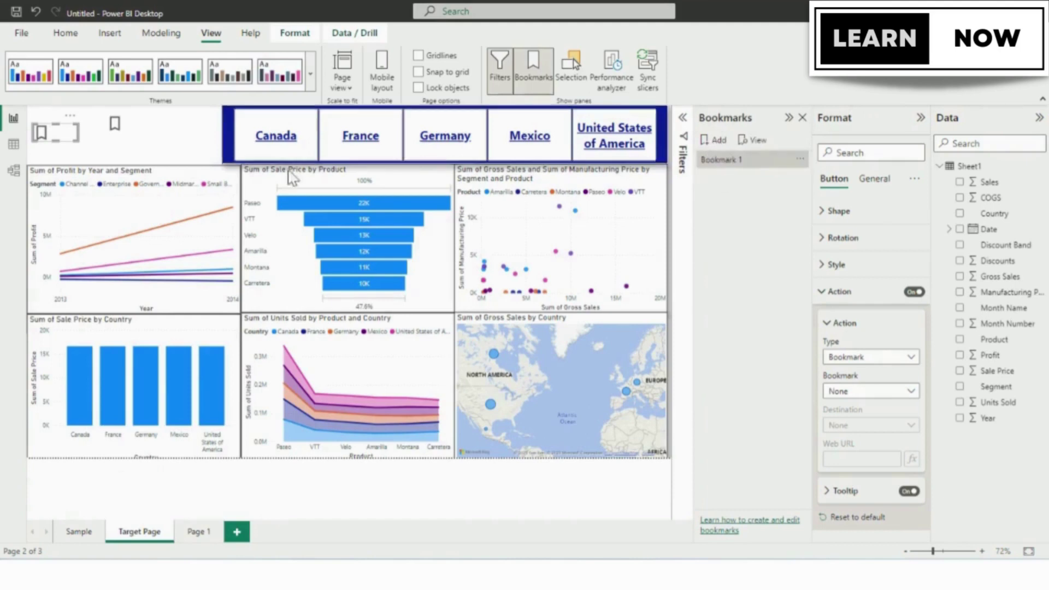
left_click_drag(118, 138, 124, 144)
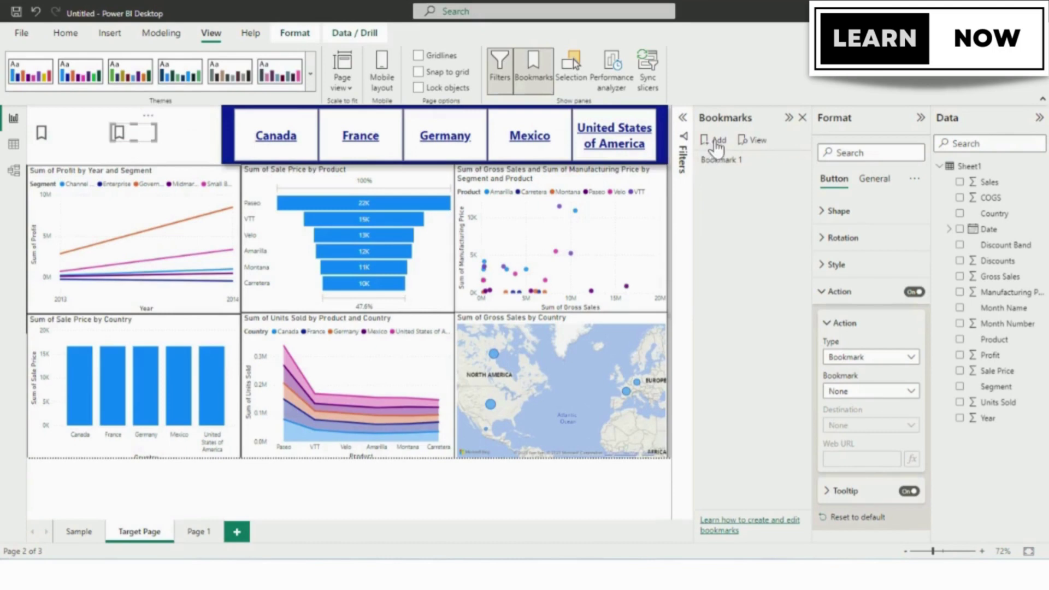
left_click(716, 143)
left_click(743, 177)
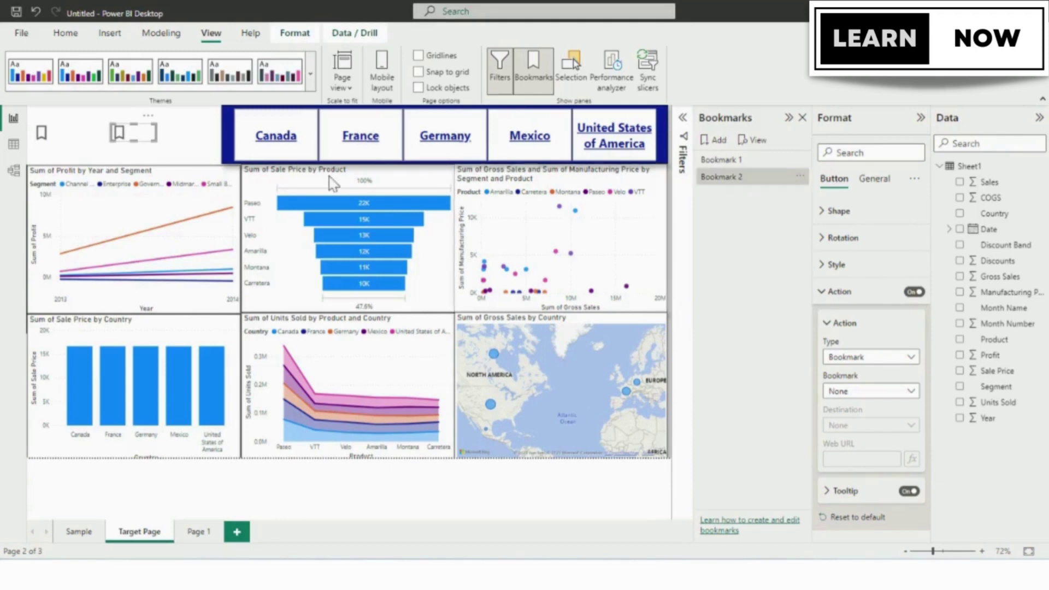
Open the Selection pane and select Bookmark 1 in the Bookmarks list.
left_click(198, 132)
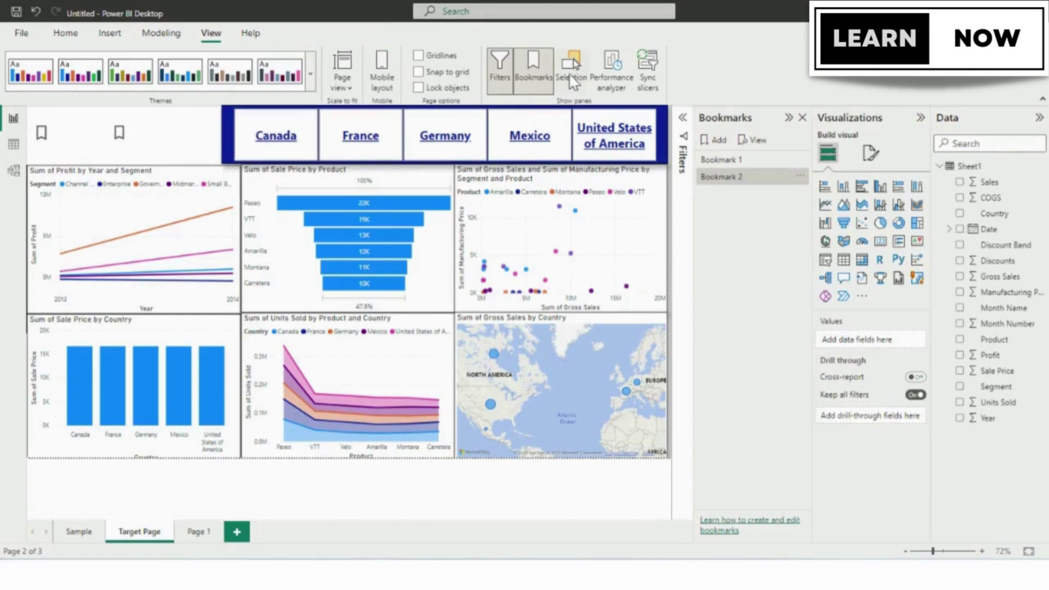
left_click(571, 75)
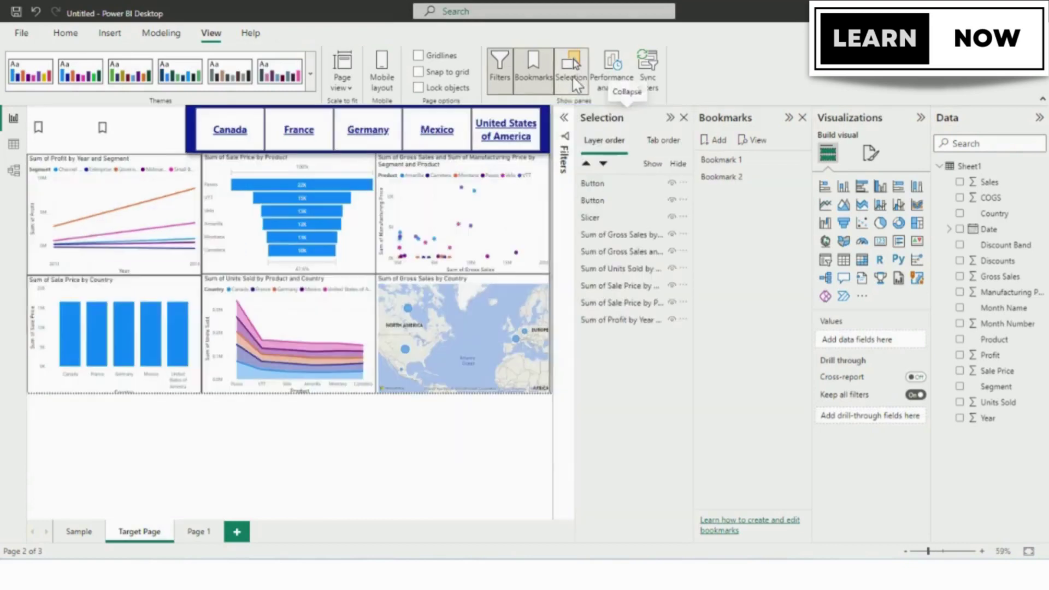
left_click(729, 160)
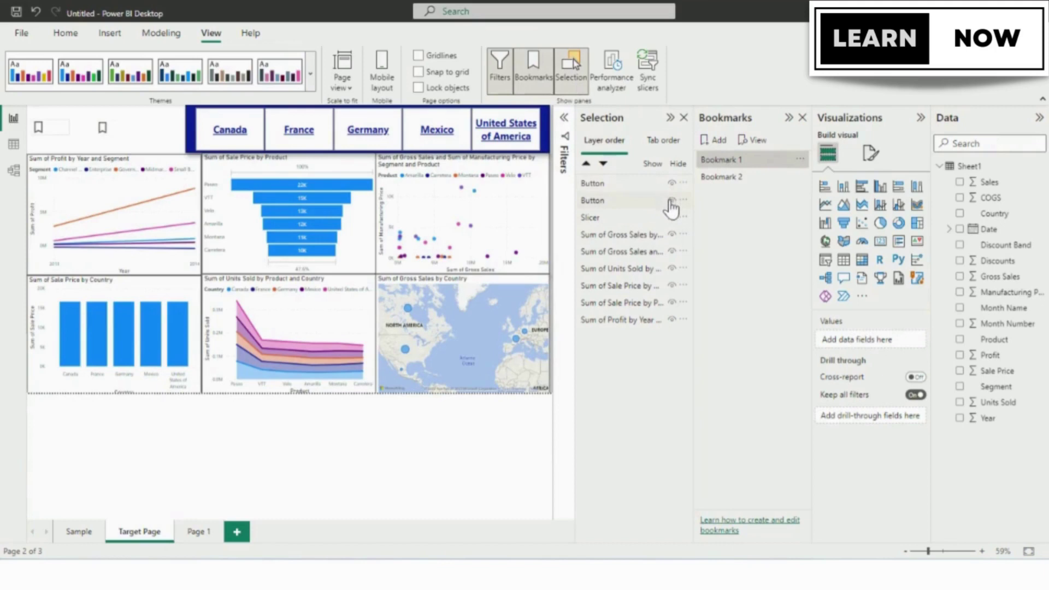
left_click(712, 158)
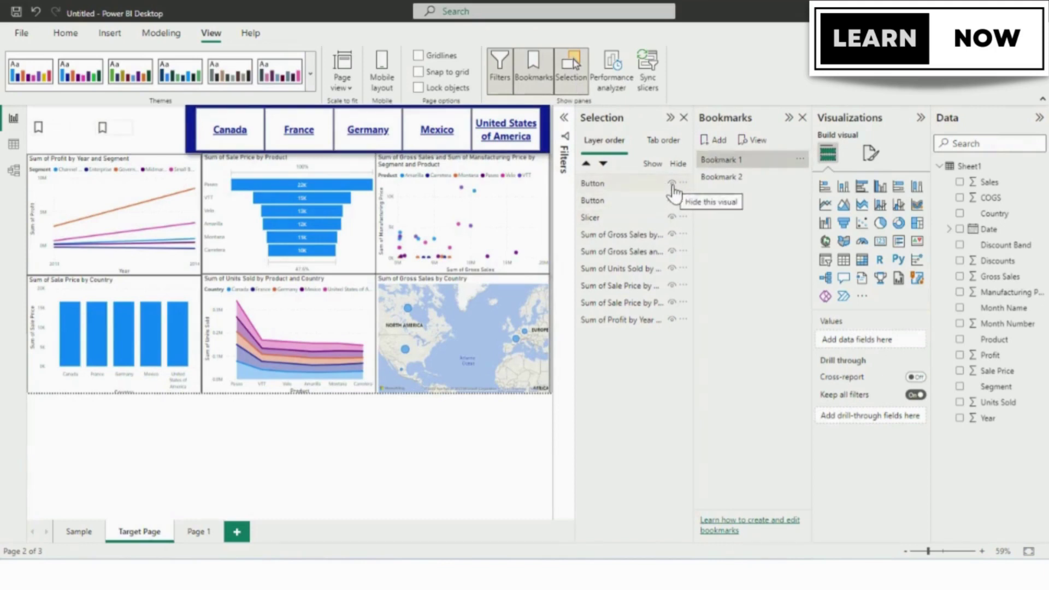
Hide the five visuals other than Sale Price by Country, then reapply Bookmark 2 and Bookmark 1.
left_click(671, 234)
left_click(671, 251)
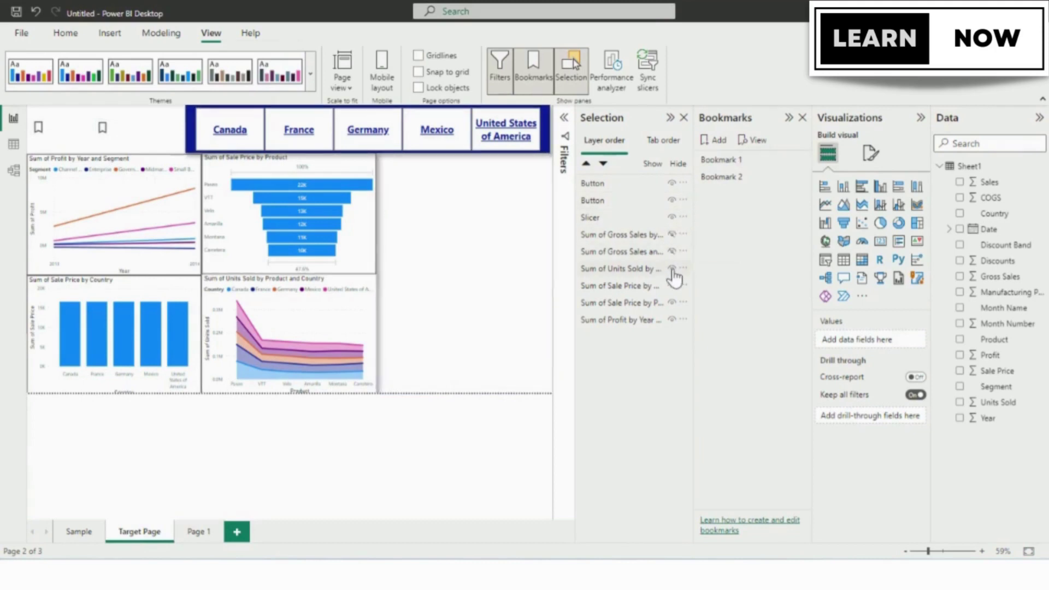
left_click(671, 268)
left_click(671, 302)
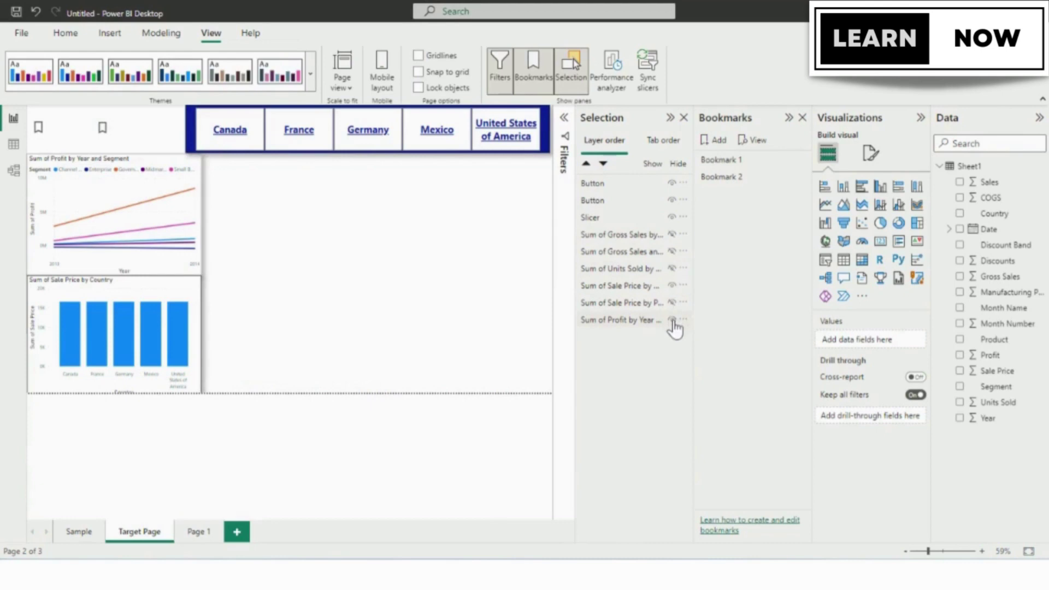
left_click(671, 320)
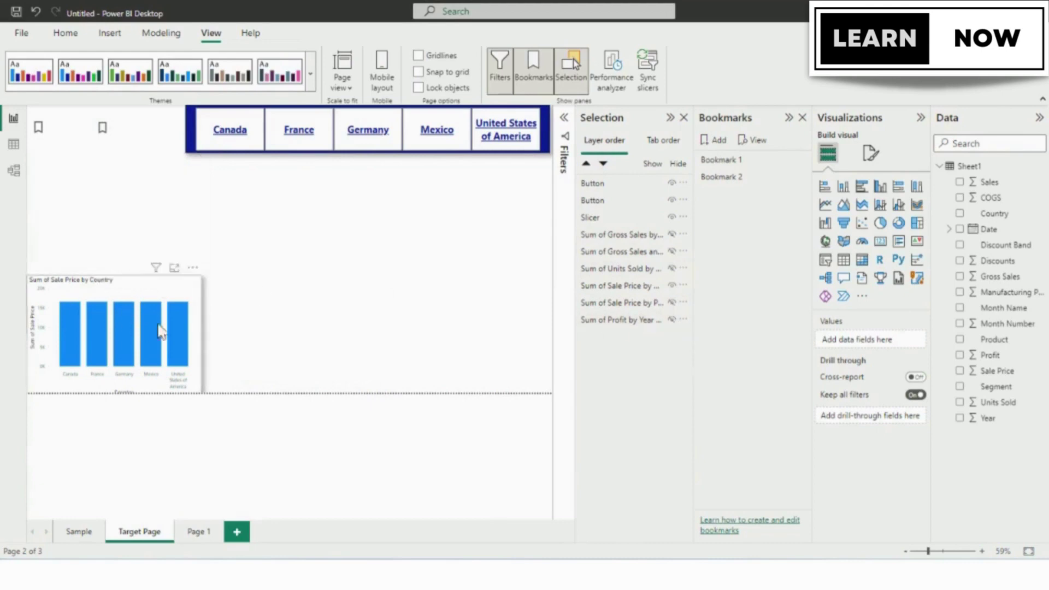
left_click(721, 178)
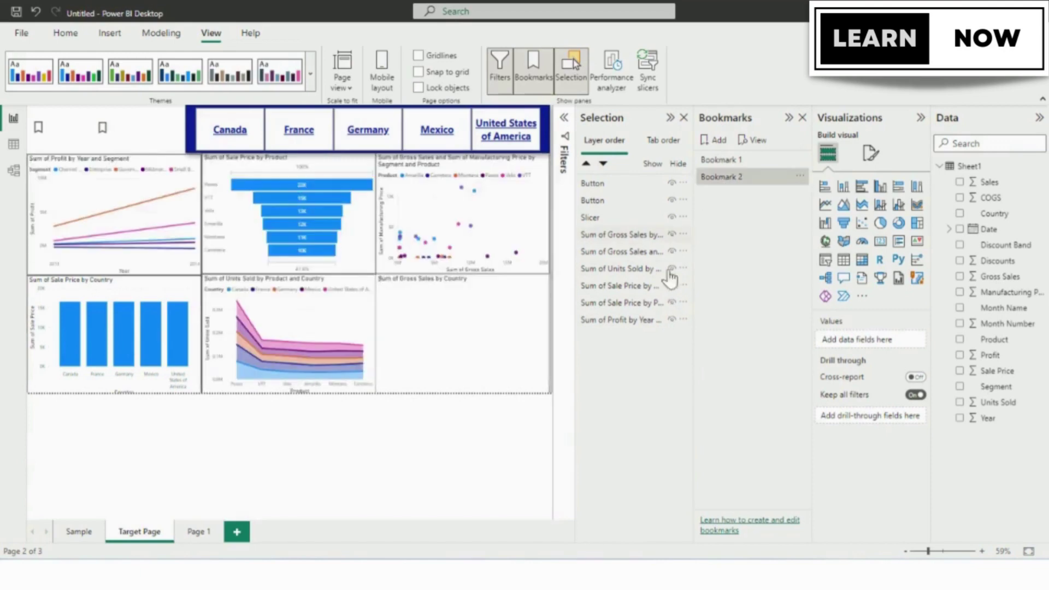
left_click(753, 159)
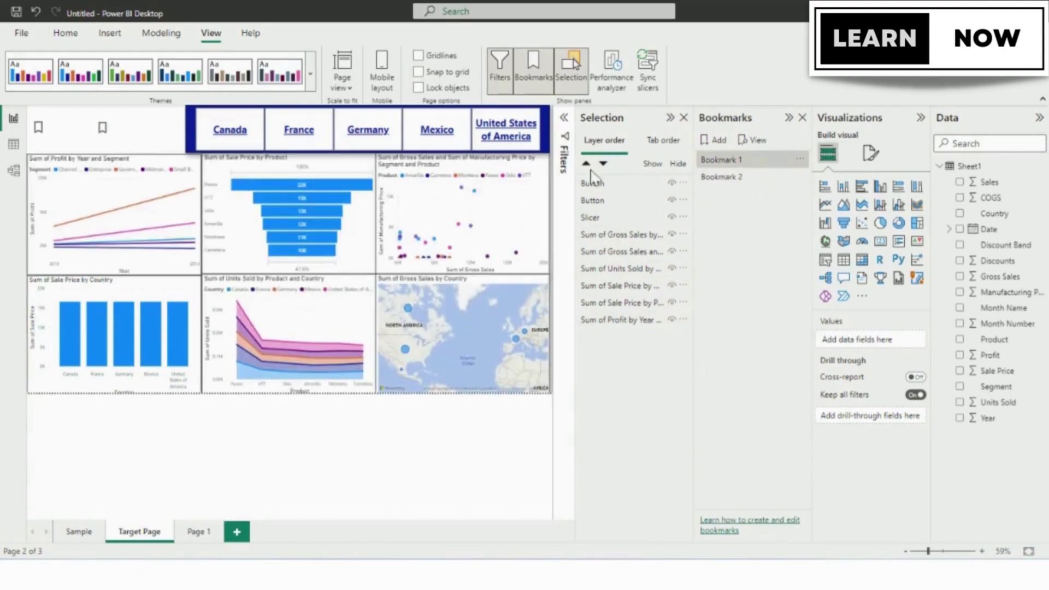
Link the left bookmark button's action to Bookmark 1.
left_click(50, 136)
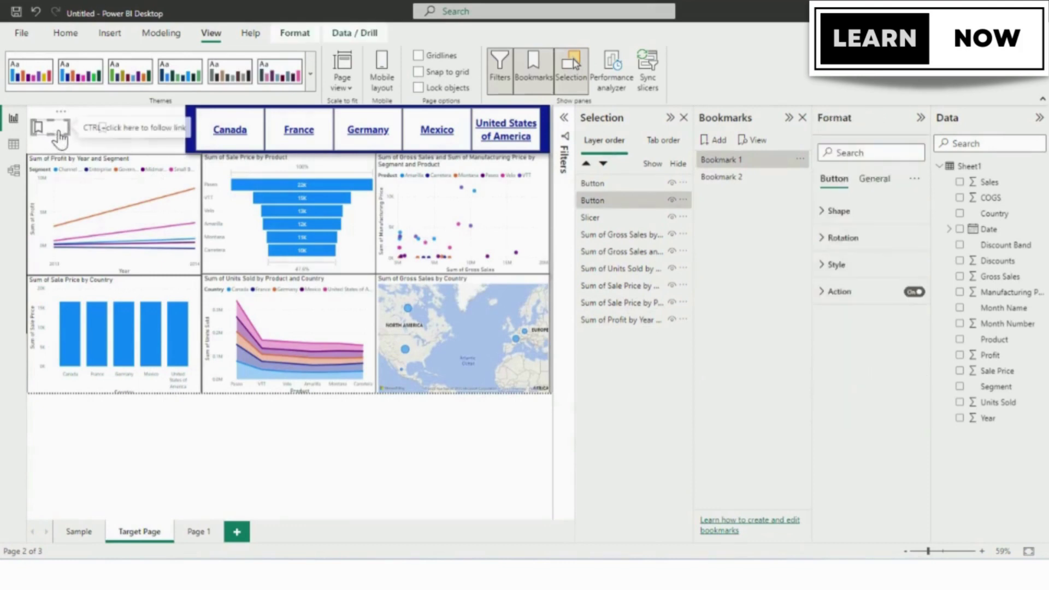
left_click(822, 292)
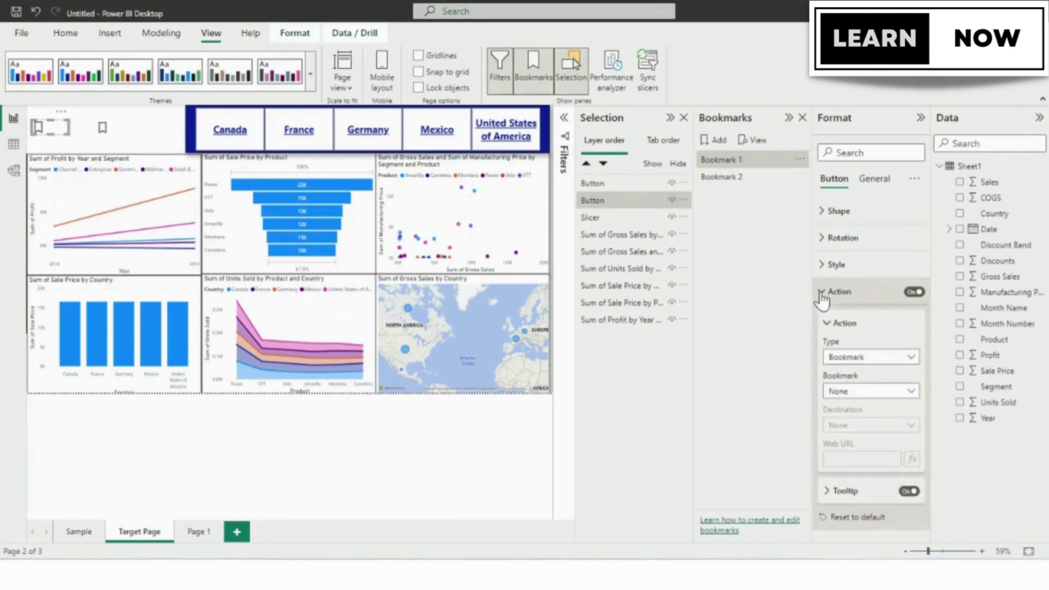
left_click(900, 391)
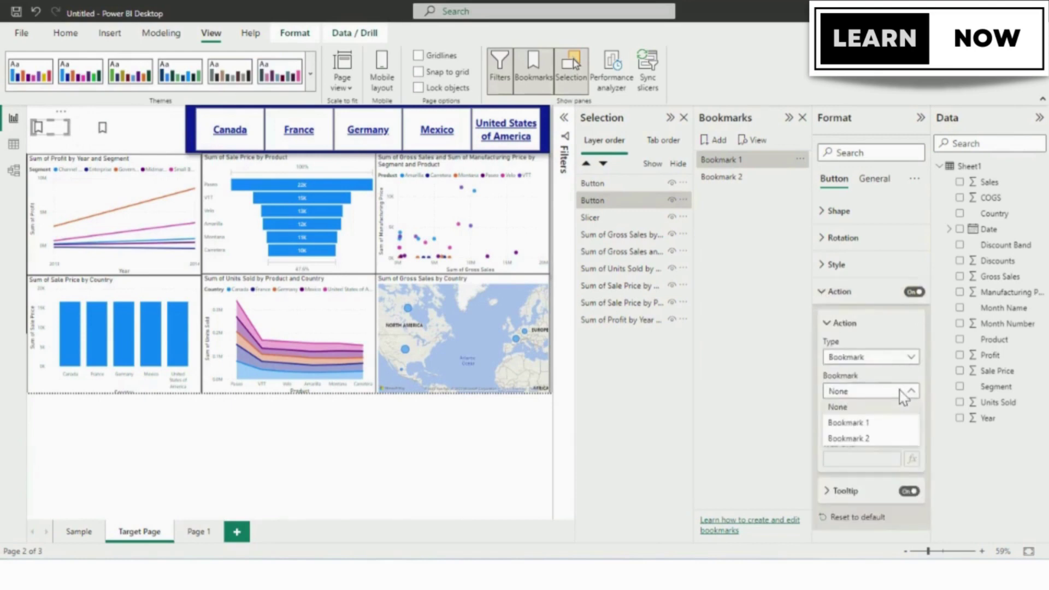
left_click(875, 423)
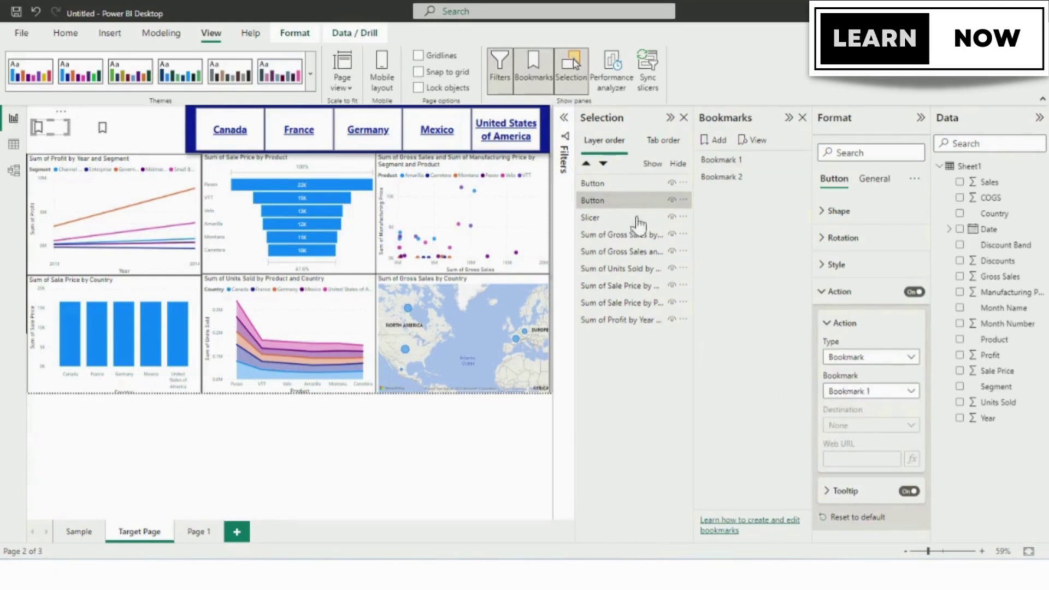
Link the right bookmark button's action to Bookmark 2 and close the Bookmarks pane.
left_click(735, 179)
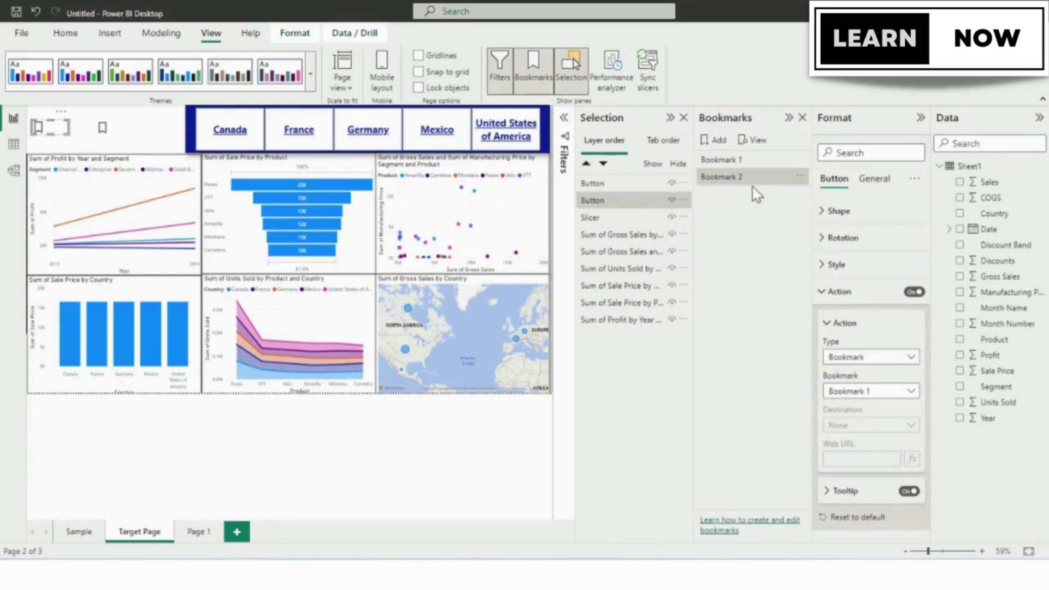
left_click(106, 132)
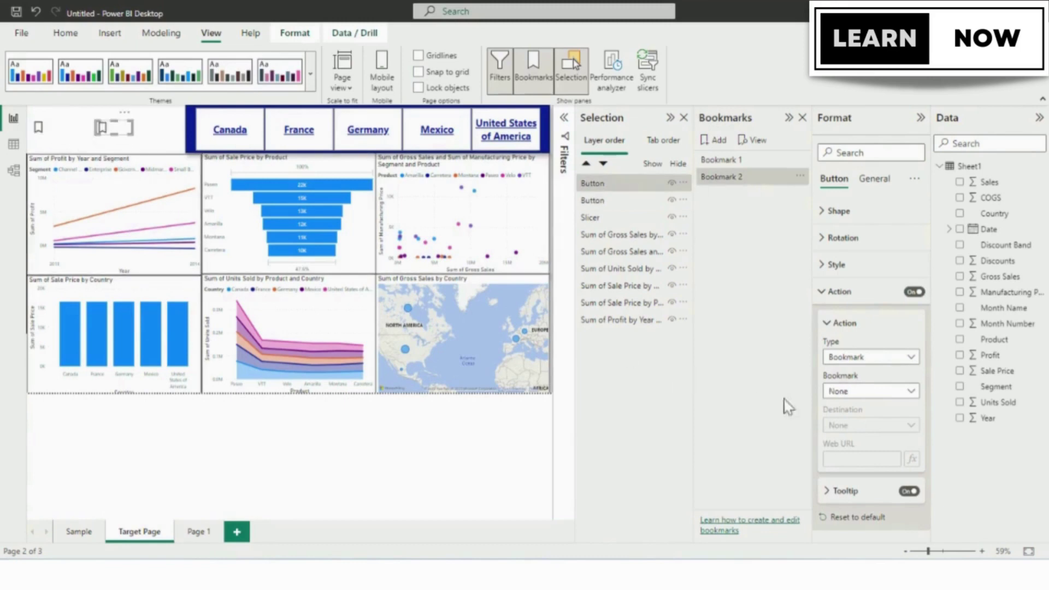
left_click(879, 398)
left_click(848, 438)
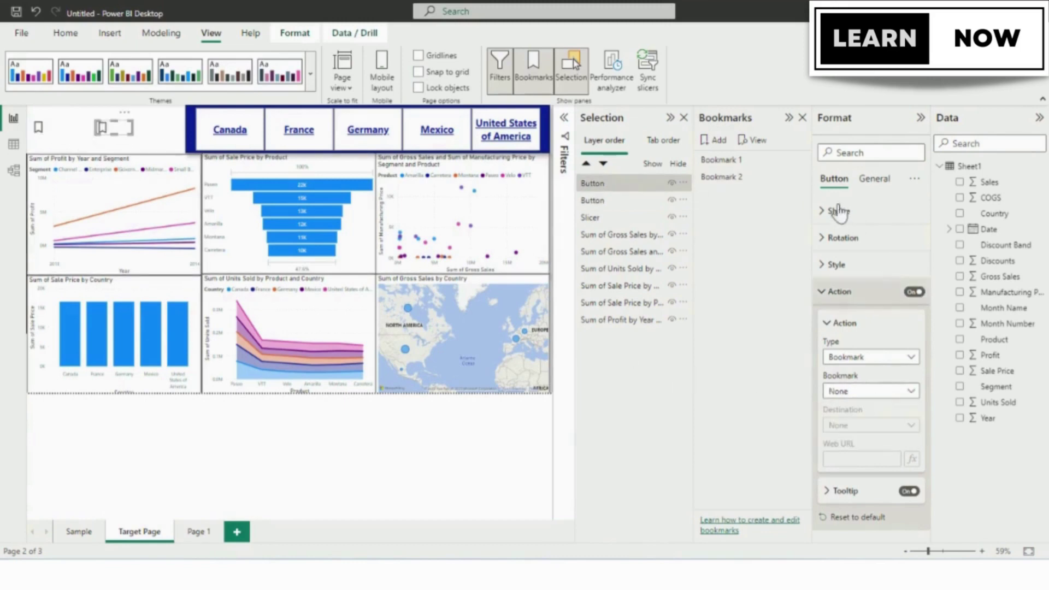
left_click(801, 119)
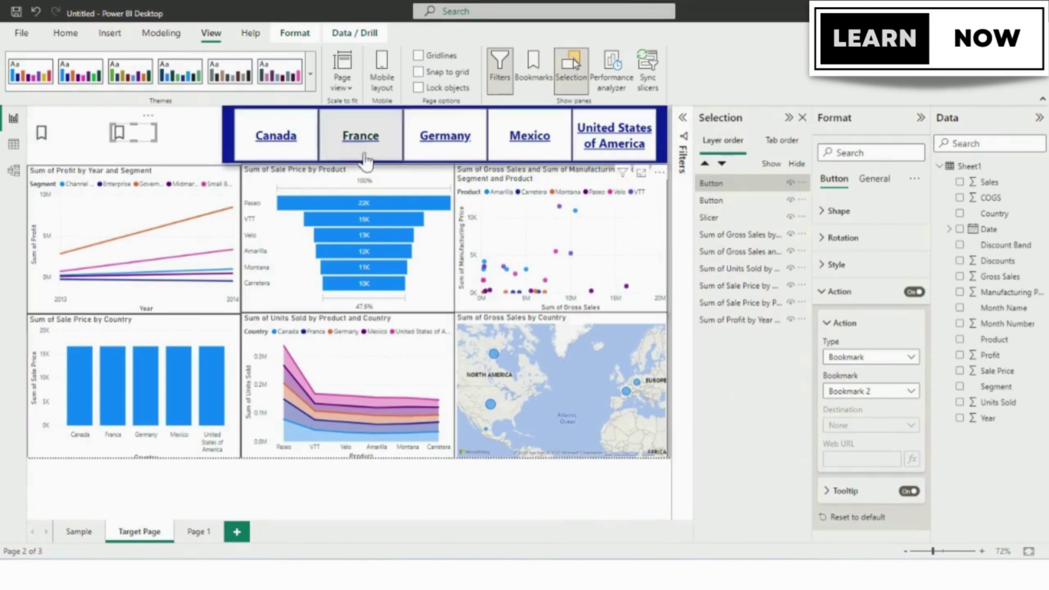
Test the left button showing only Sale Price by Country, then the right one restoring all six visuals.
left_click(42, 133, "ctrl")
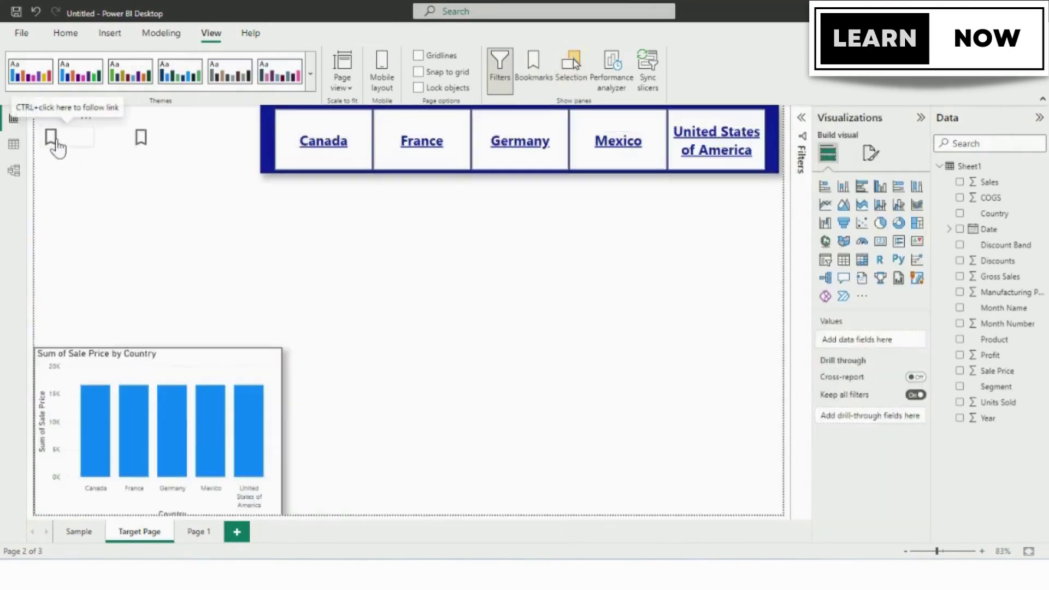
left_click(140, 137, "ctrl")
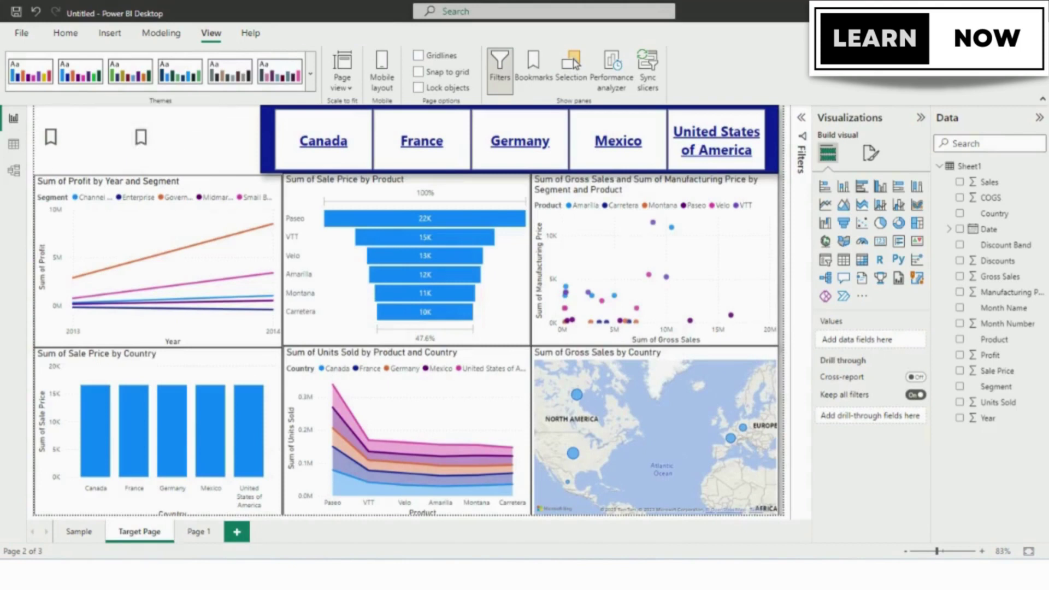
left_click(143, 142)
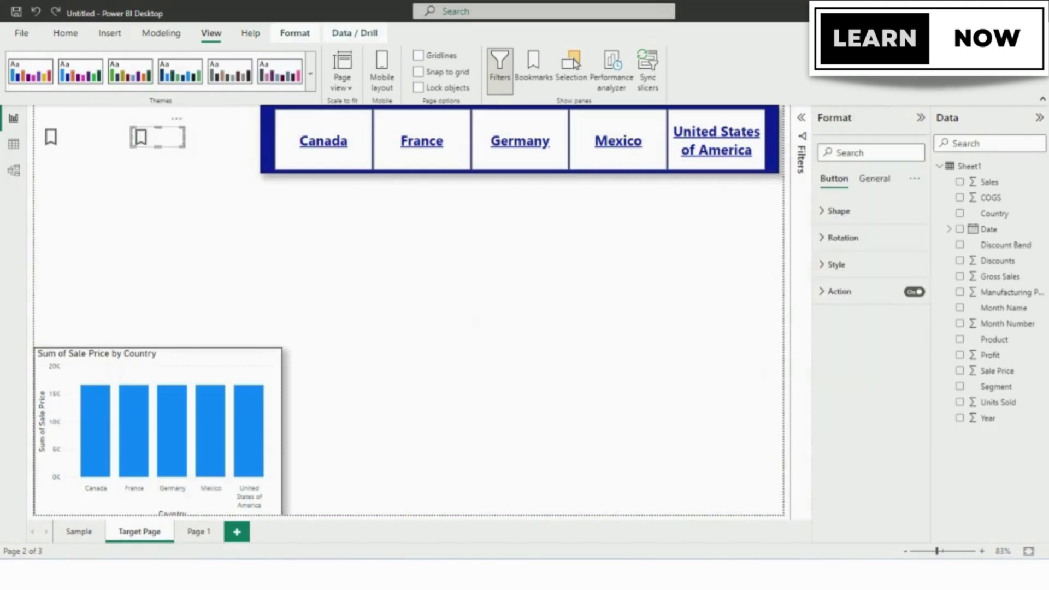
left_click(199, 178)
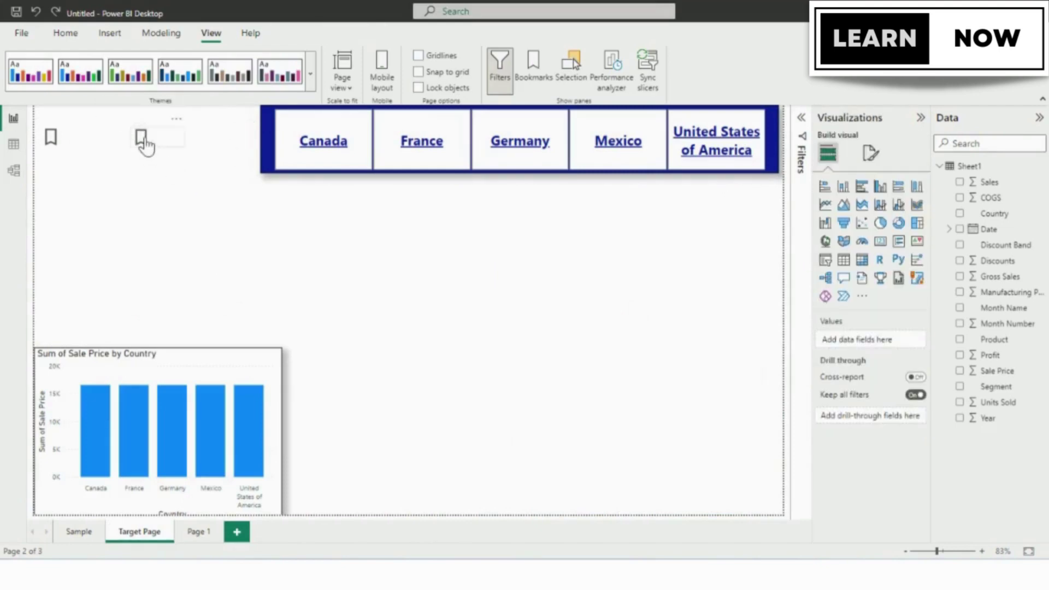
left_click(141, 138, "ctrl")
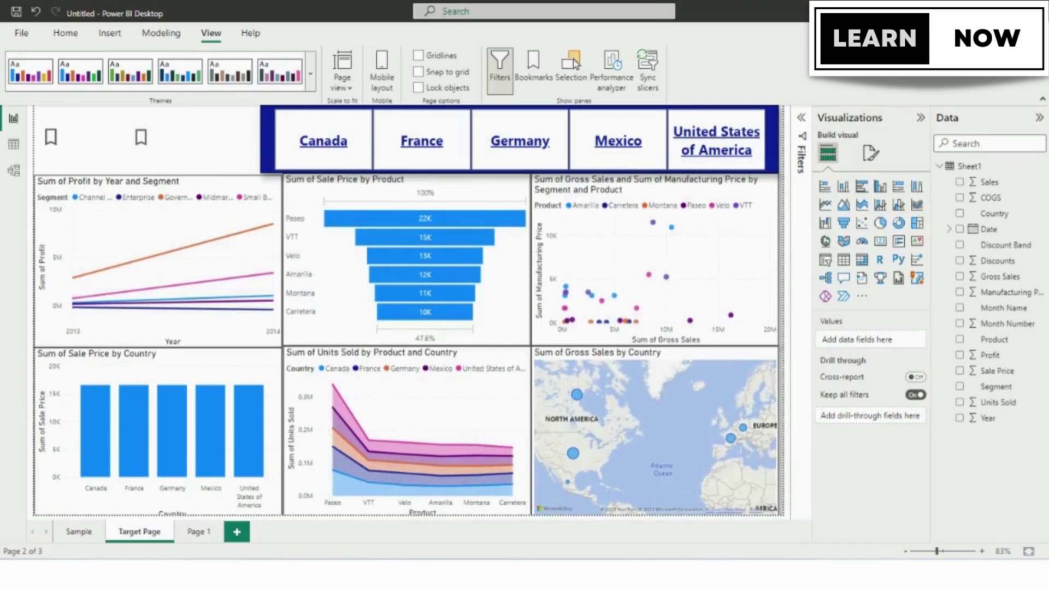